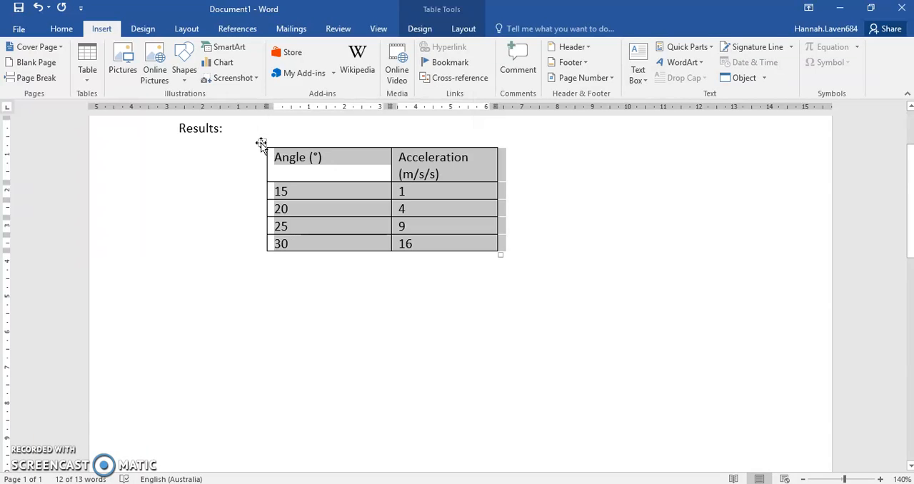
Copy the angle and acceleration table from Word into Excel's Sheet 1 at cell A1, and widen columns A and B
right_click(293, 152)
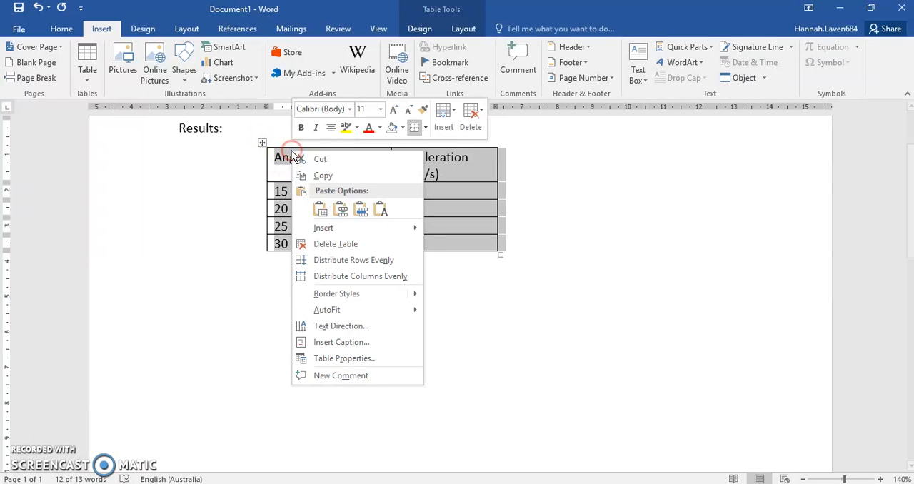
left_click(315, 177)
left_click(259, 483)
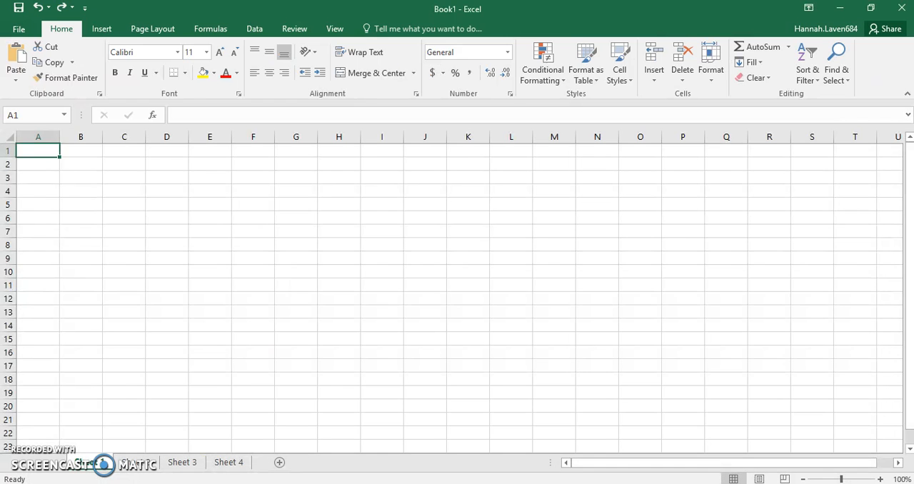
left_click(15, 56)
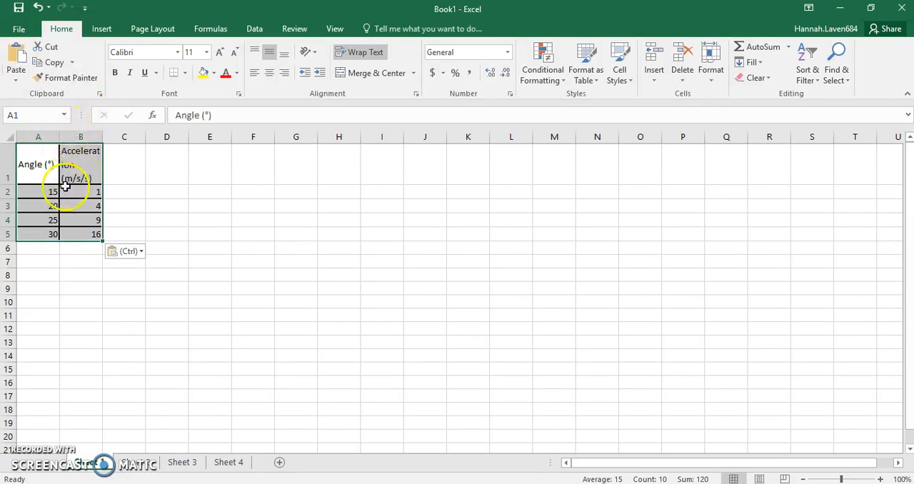
left_click_drag(60, 137, 151, 136)
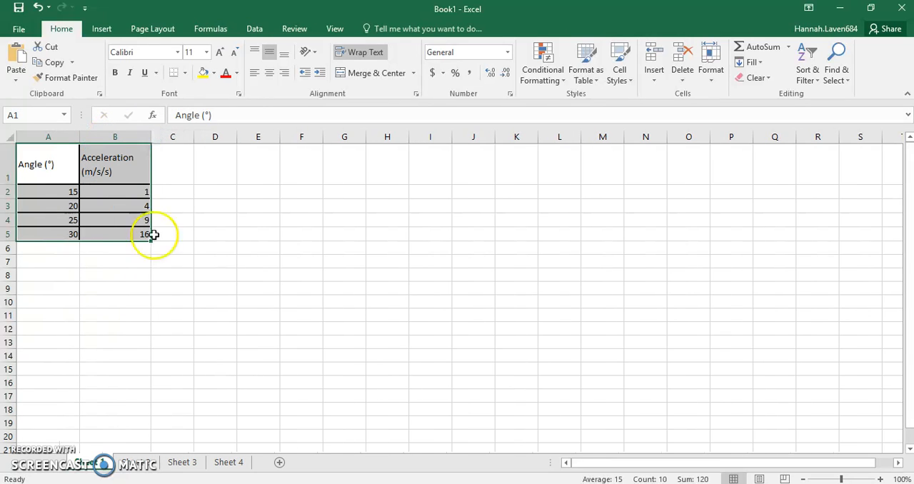
left_click(130, 327)
Insert a markers-only scatter chart from the angle and acceleration data in A1:B5 on Sheet 1
left_click_drag(63, 170, 107, 233)
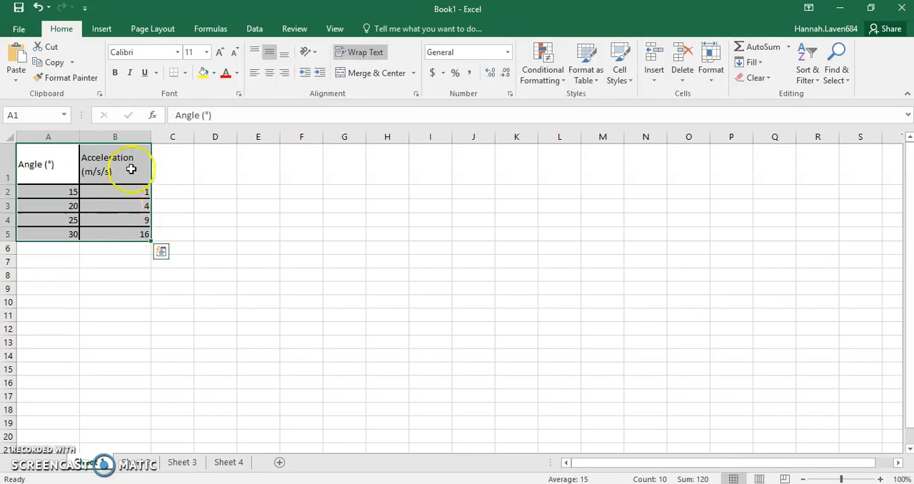
left_click(101, 29)
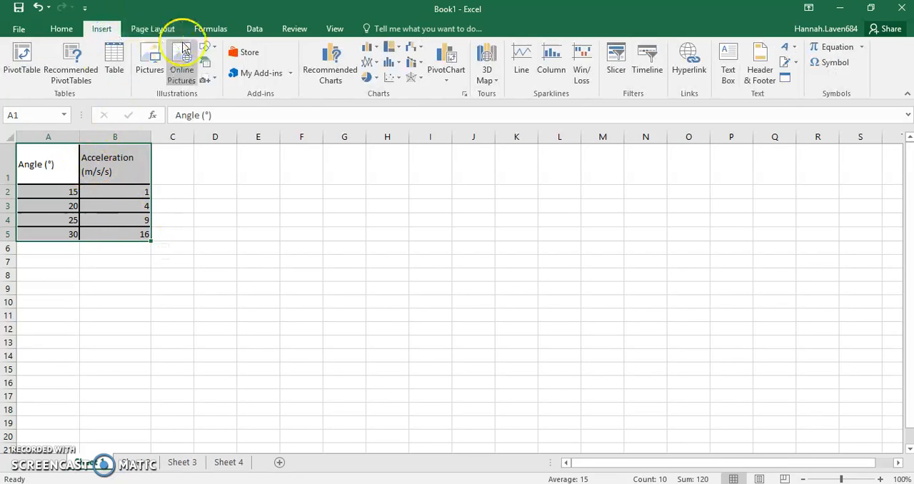
left_click(392, 79)
left_click(399, 126)
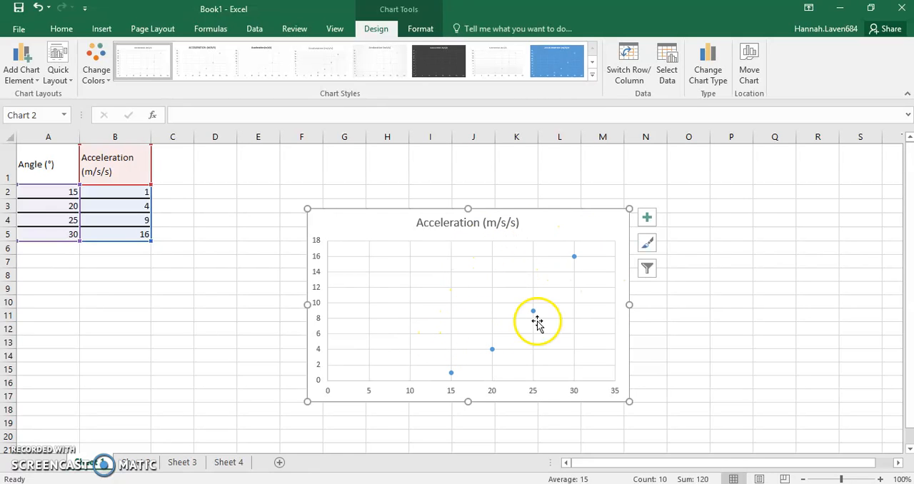
Insert a markers-only scatter chart from the weight and acceleration data in A1:B5 on Sheet 2
left_click(143, 462)
left_click_drag(59, 151, 120, 205)
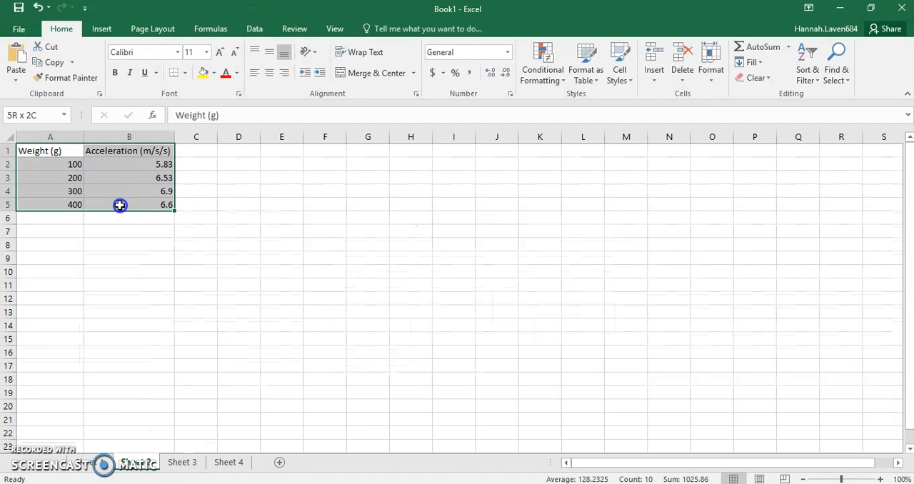
left_click(101, 29)
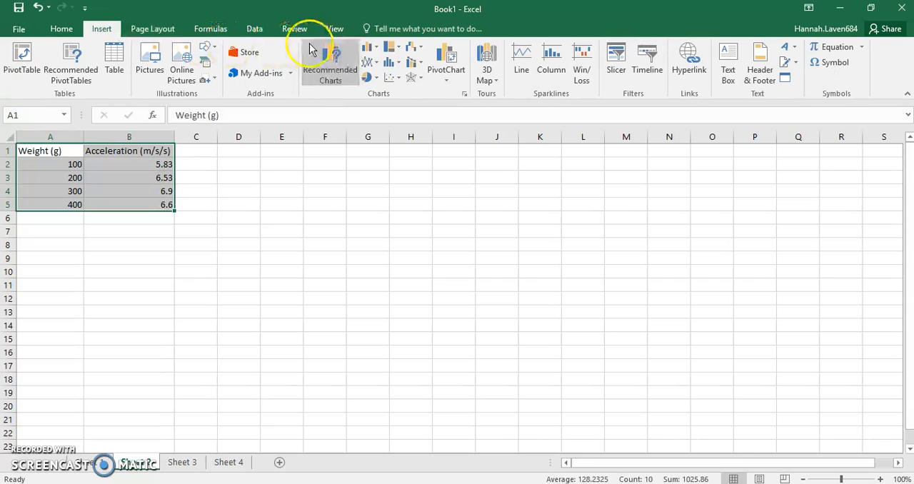
left_click(391, 77)
left_click(404, 122)
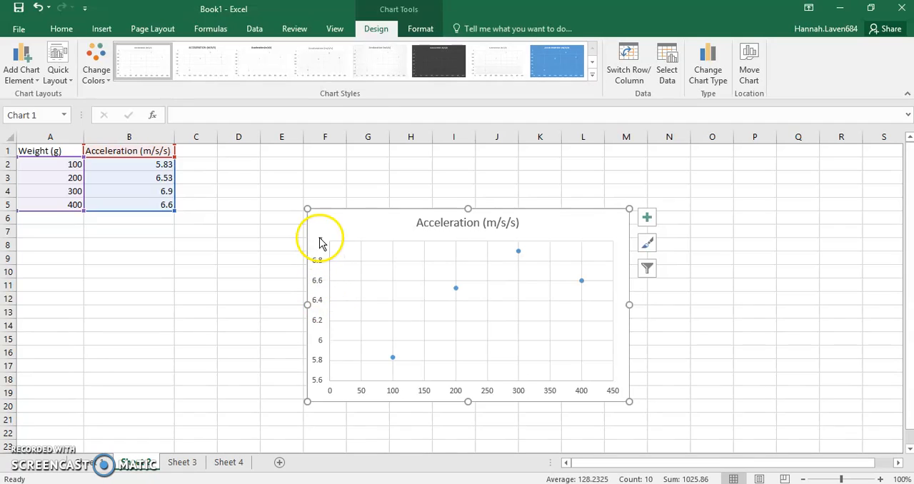
Set the minimum bound of the Sheet 2 chart's vertical axis to 0
left_click(319, 383)
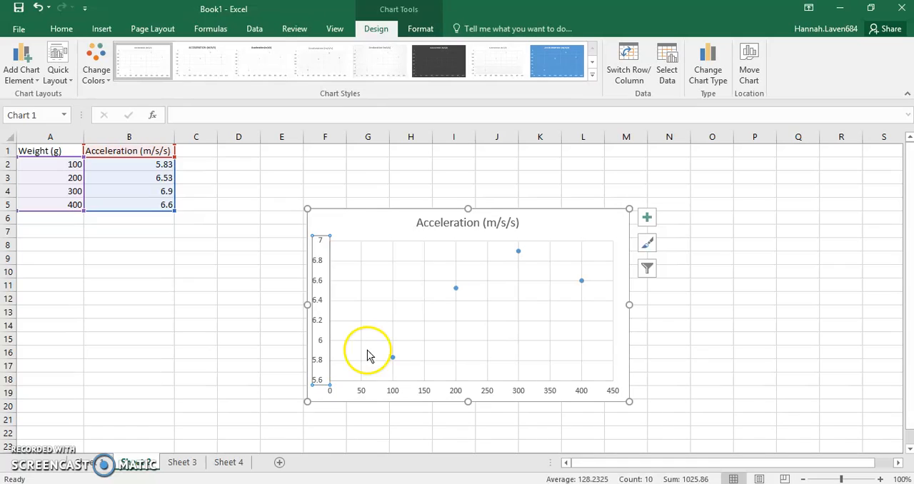
right_click(324, 369)
left_click(360, 354)
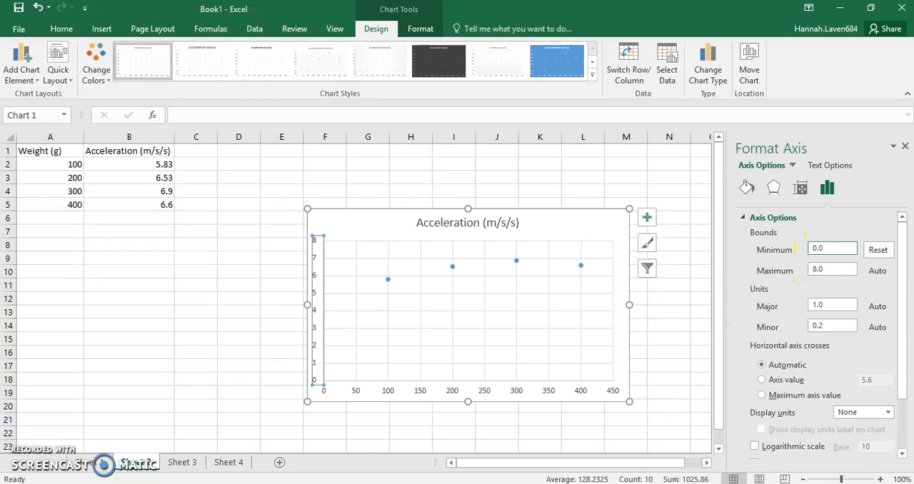
left_click(907, 146)
left_click(573, 312)
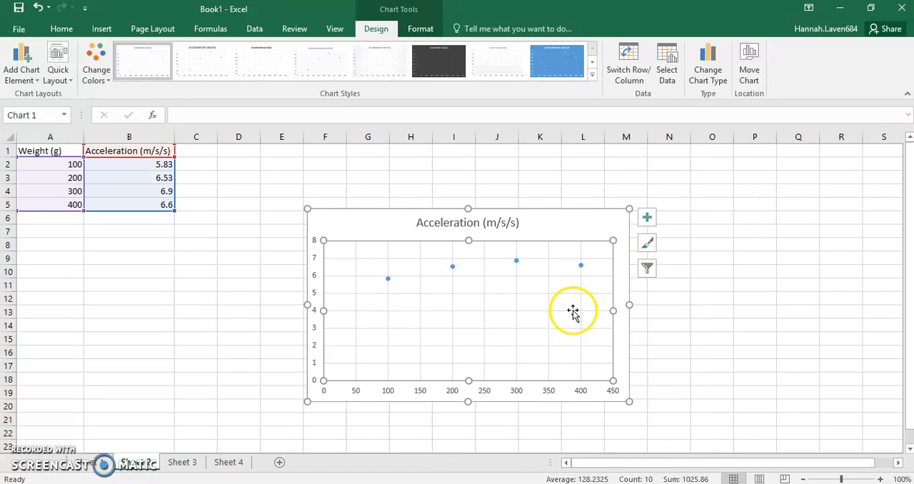
Add axis titles to the Sheet 2 chart and name the horizontal axis "Weight (g)"
left_click(469, 221)
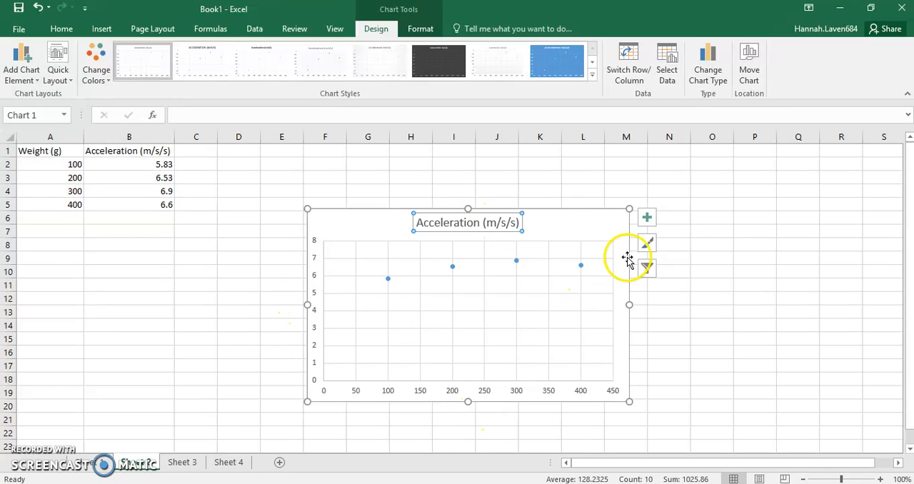
left_click(647, 218)
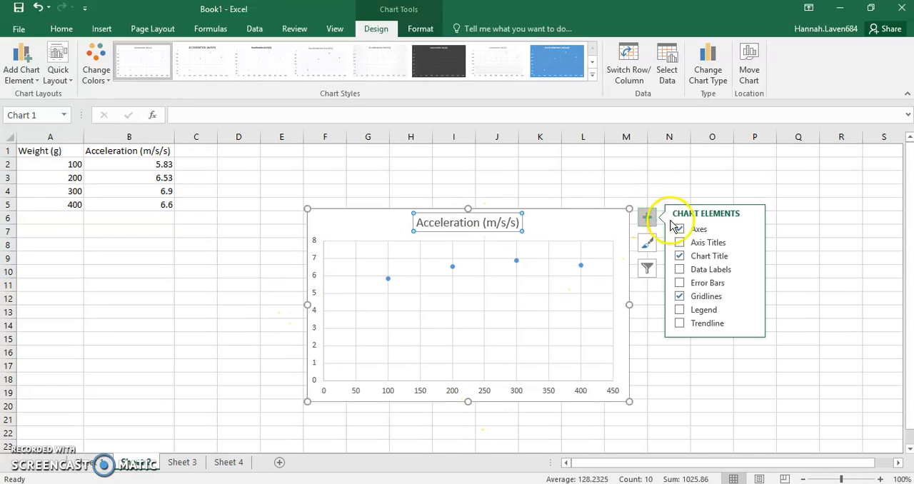
left_click(697, 244)
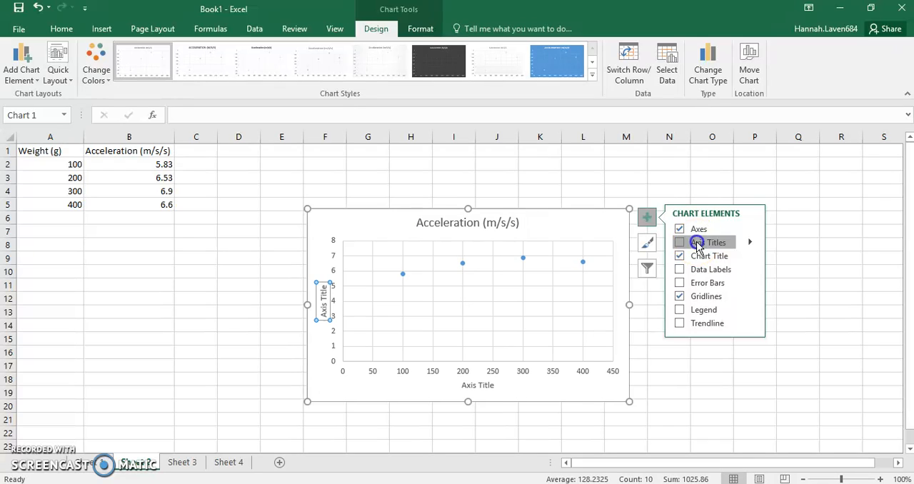
left_click(483, 386)
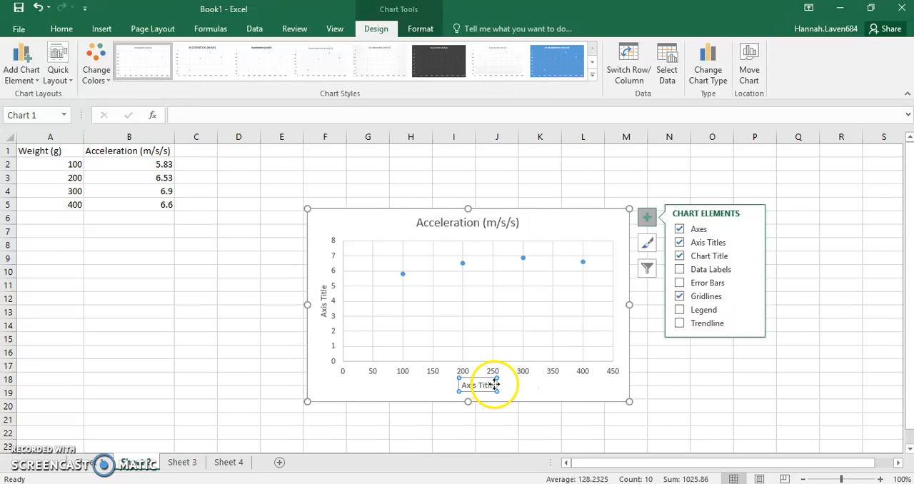
left_click(491, 385)
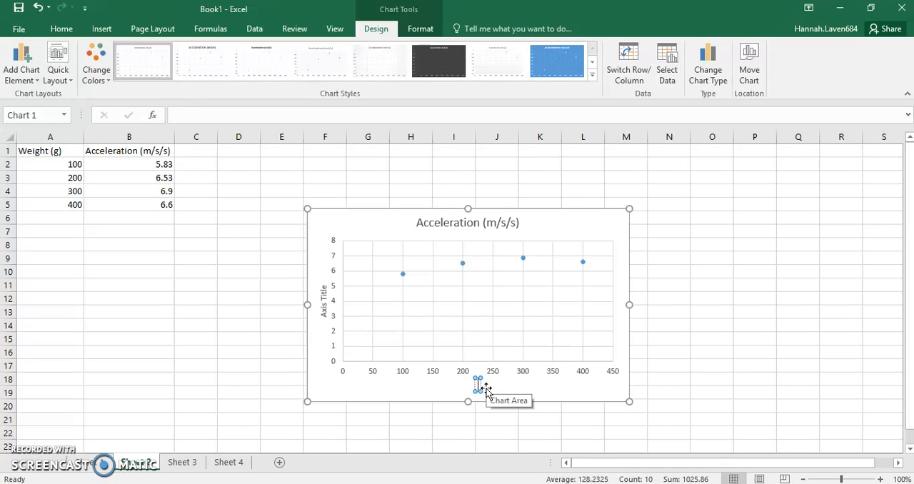
type("Weight (g")
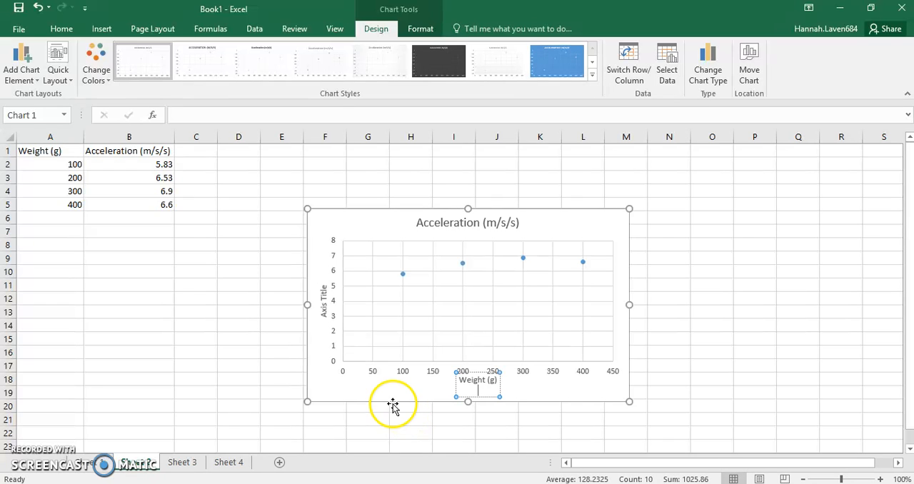
left_click(445, 429)
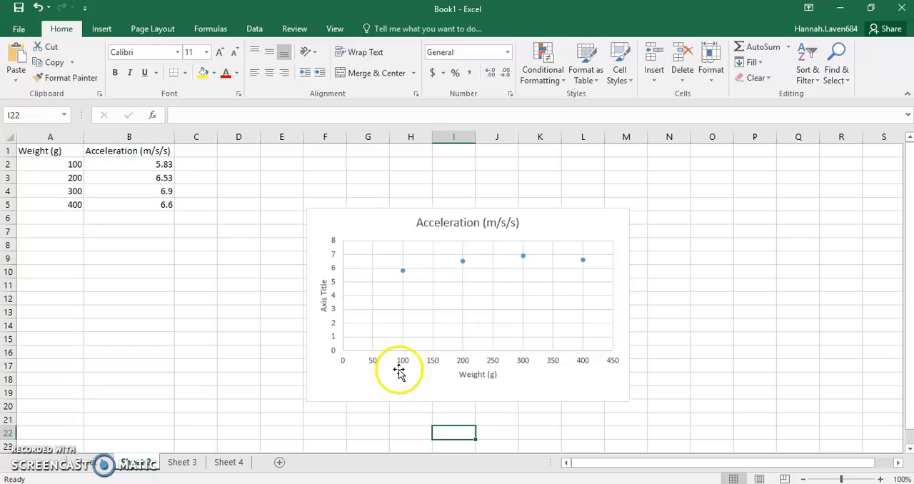
Set the chart's vertical axis title to "Acceleration (m/s/s)"
left_click(333, 306)
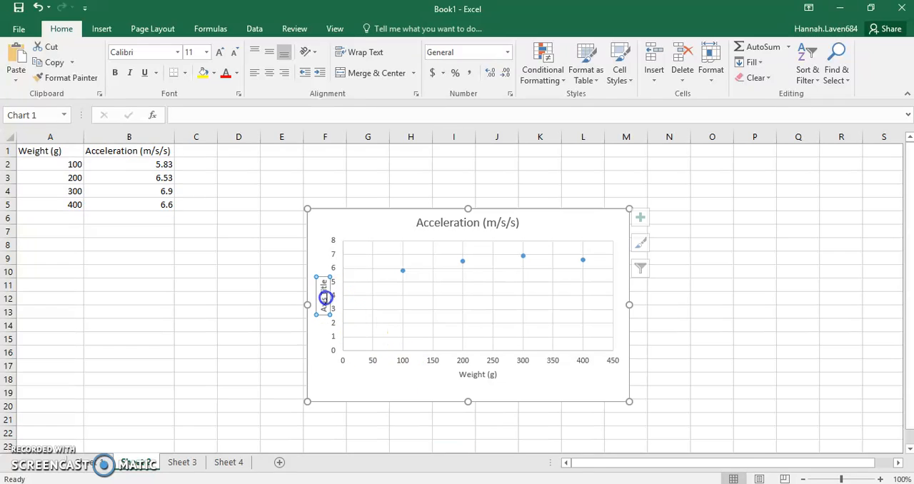
left_click(253, 116)
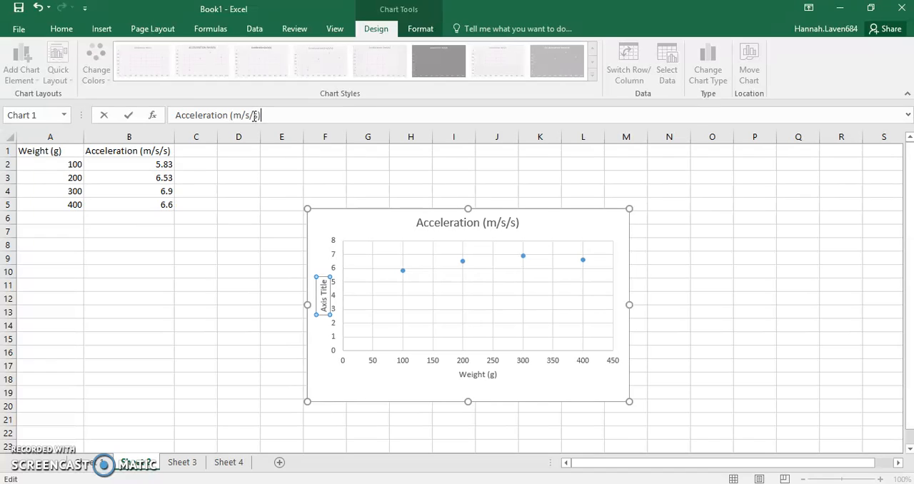
key("Return")
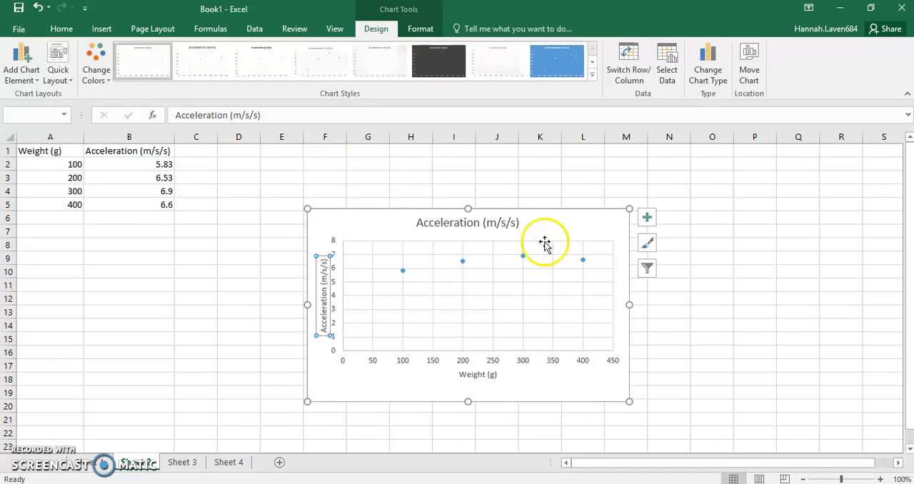
left_click(571, 384)
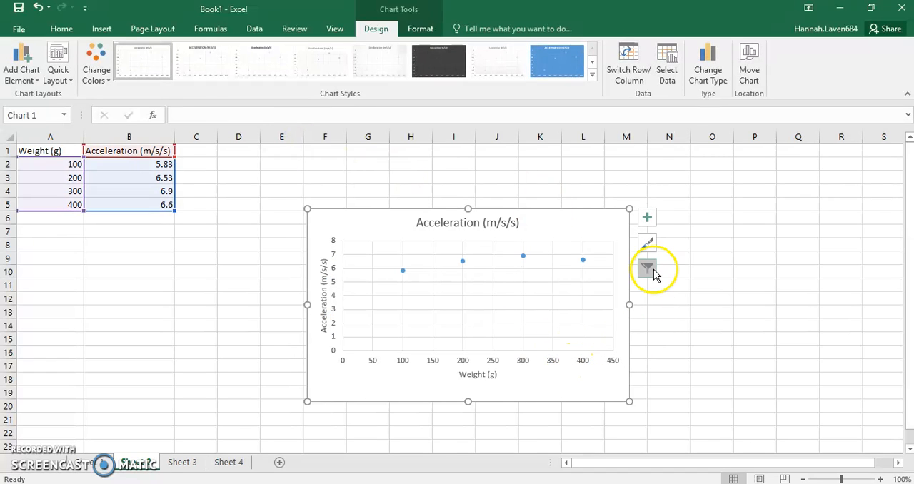
Turn on the primary minor horizontal and primary minor vertical gridlines for the Sheet 2 chart
left_click(647, 244)
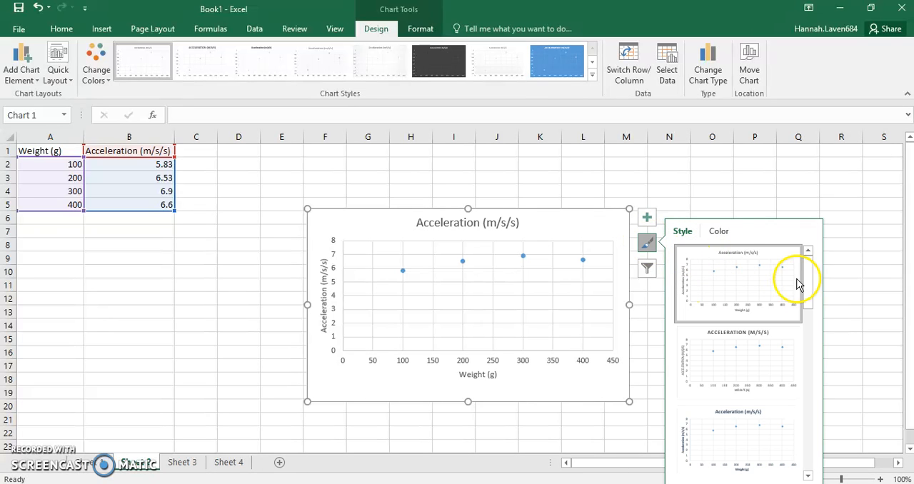
left_click_drag(812, 280, 814, 384)
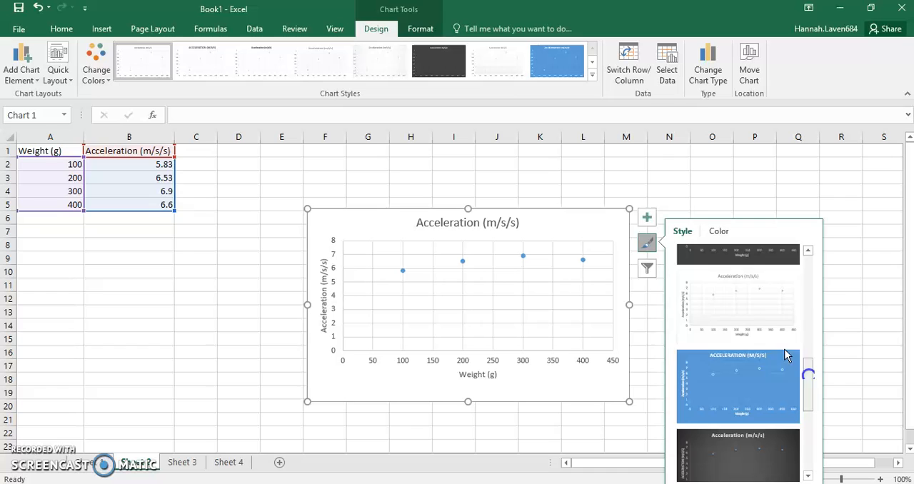
left_click(646, 218)
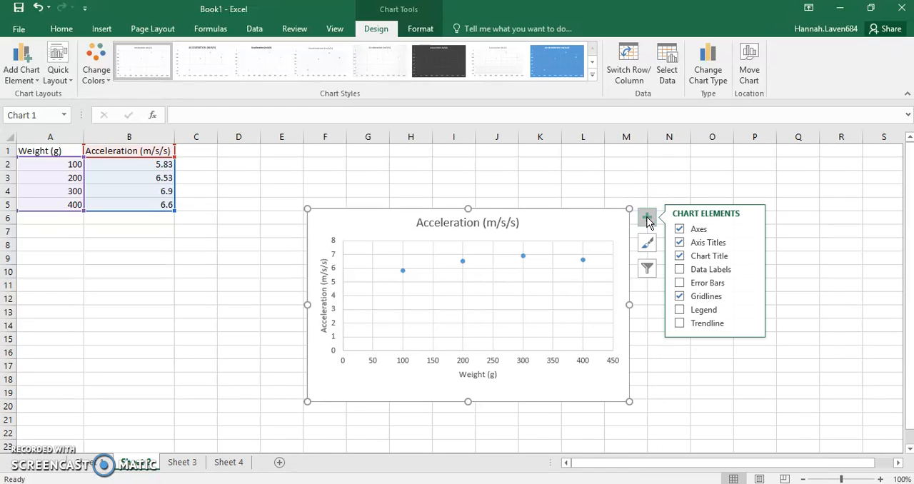
left_click(750, 295)
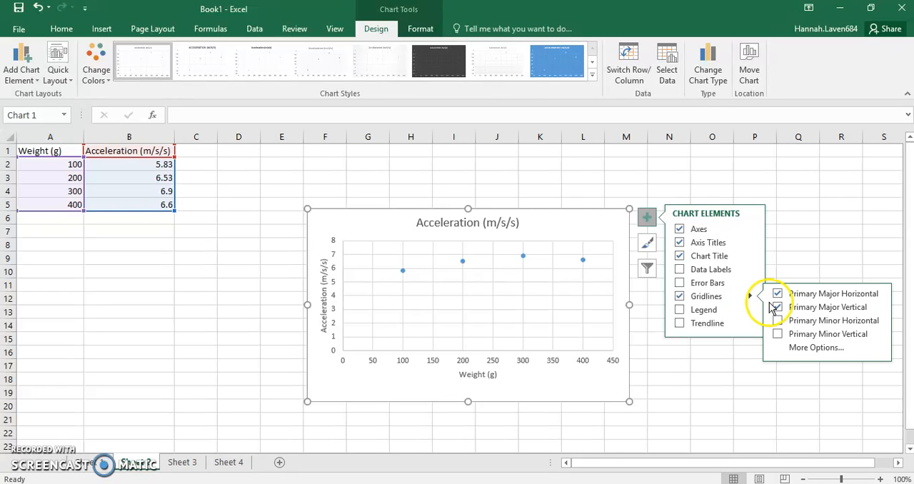
left_click(778, 321)
left_click(777, 334)
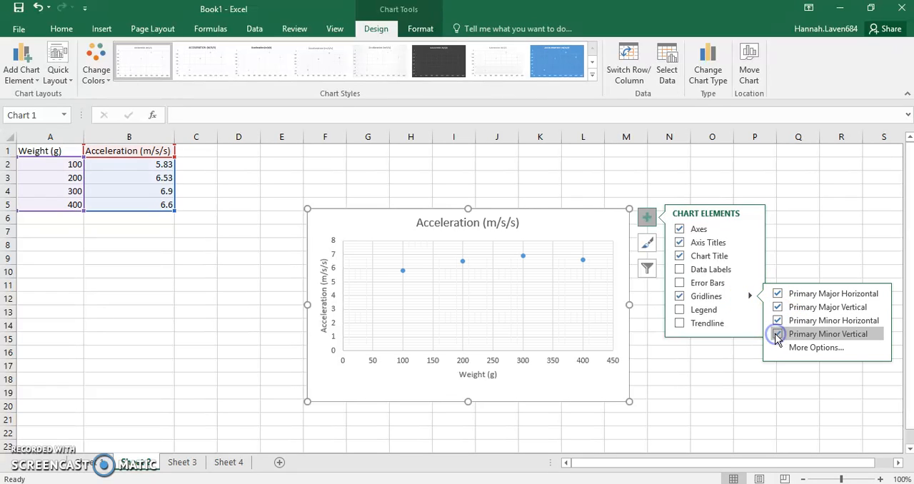
left_click(647, 218)
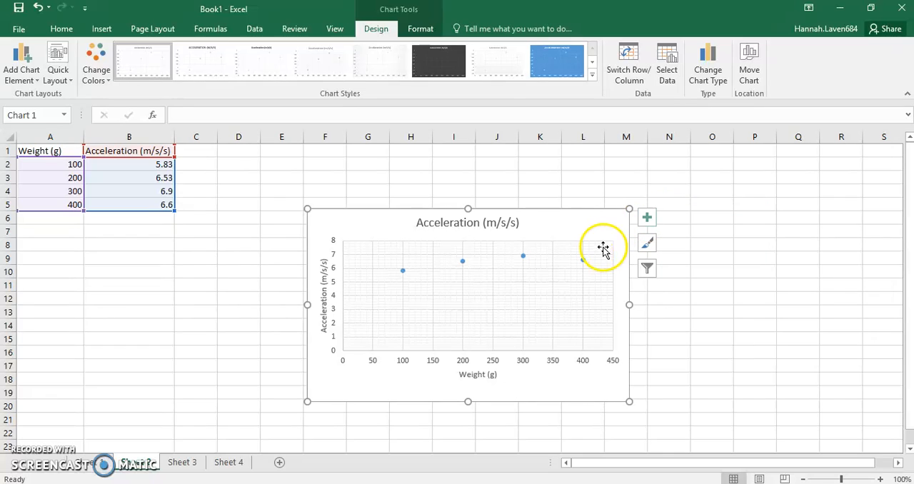
Add a linear trendline to the acceleration data series in the Sheet 2 chart
left_click(524, 256)
right_click(524, 255)
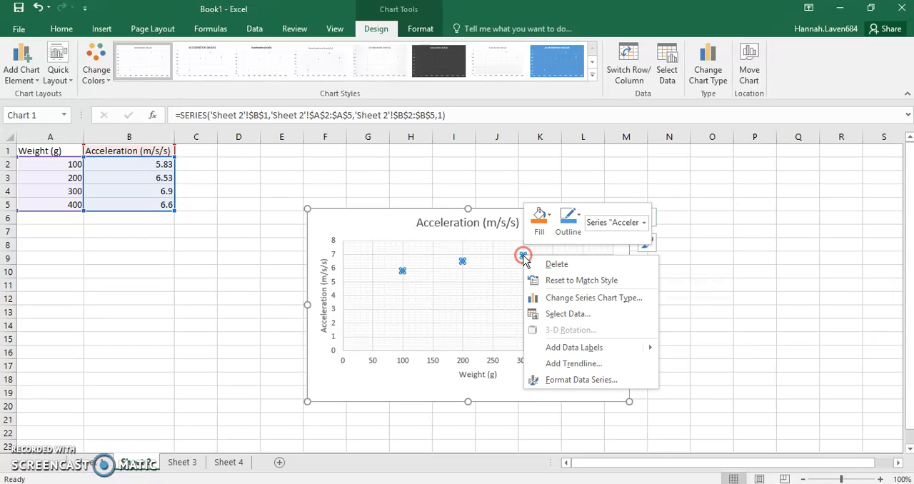
left_click(569, 366)
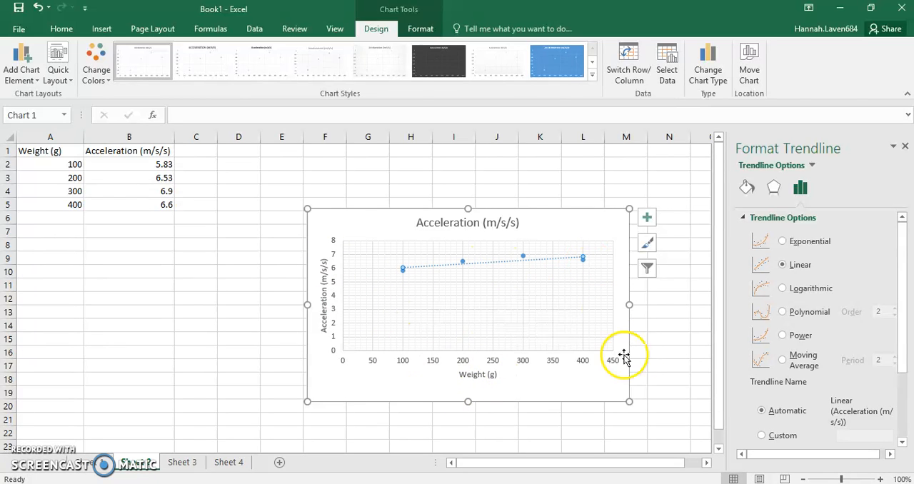
left_click(652, 351)
On Sheet 3, insert a markers-only scatter chart from the data in A2:B8
left_click(182, 462)
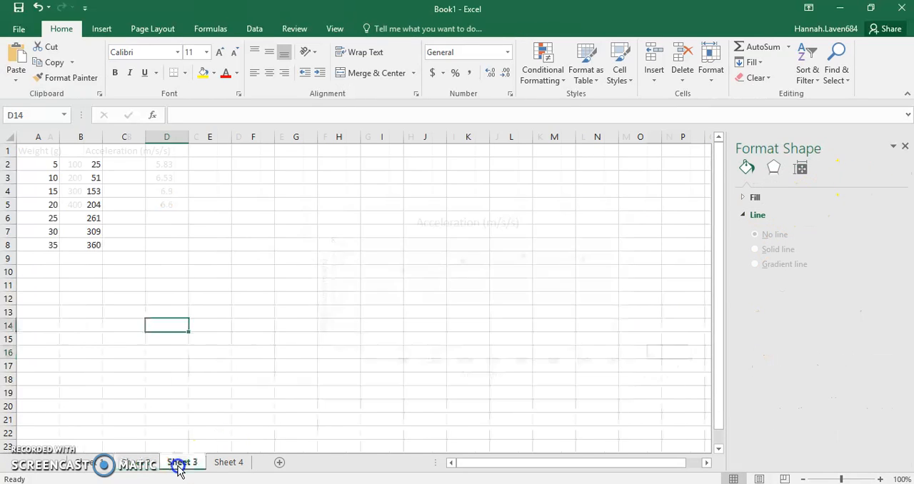
left_click(905, 148)
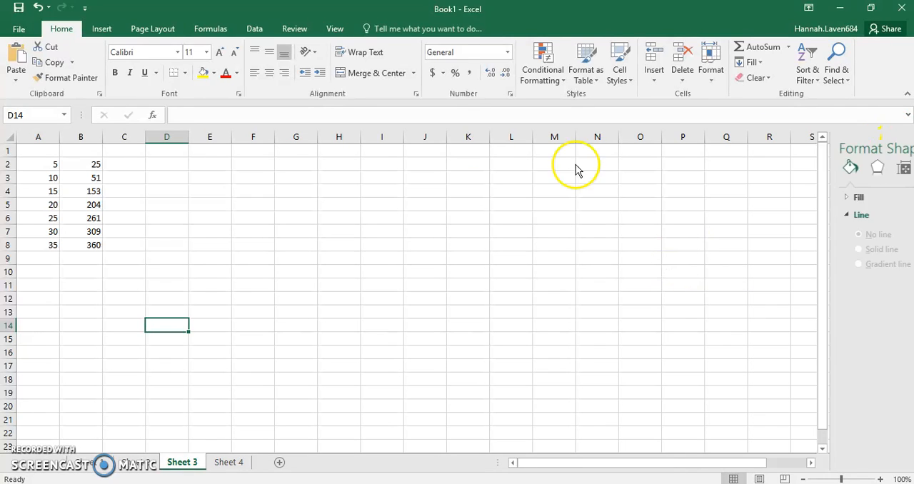
left_click_drag(55, 164, 76, 241)
left_click(102, 28)
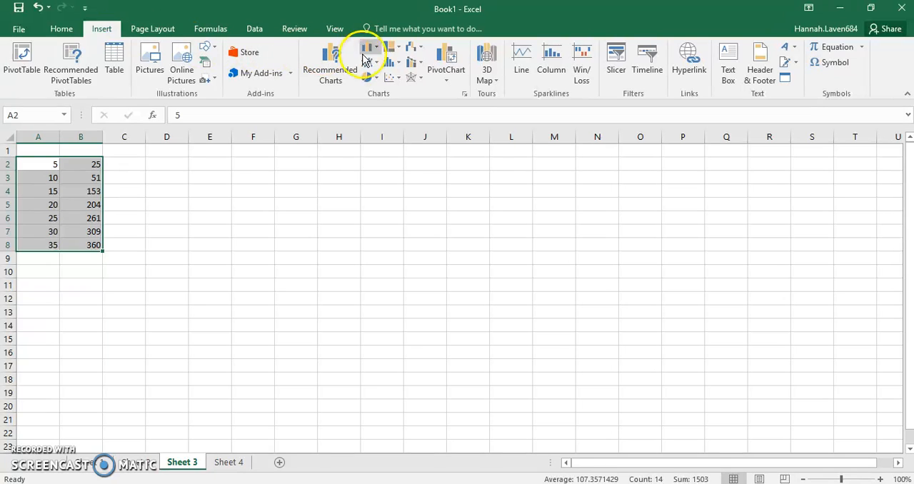
left_click(392, 77)
left_click(413, 124)
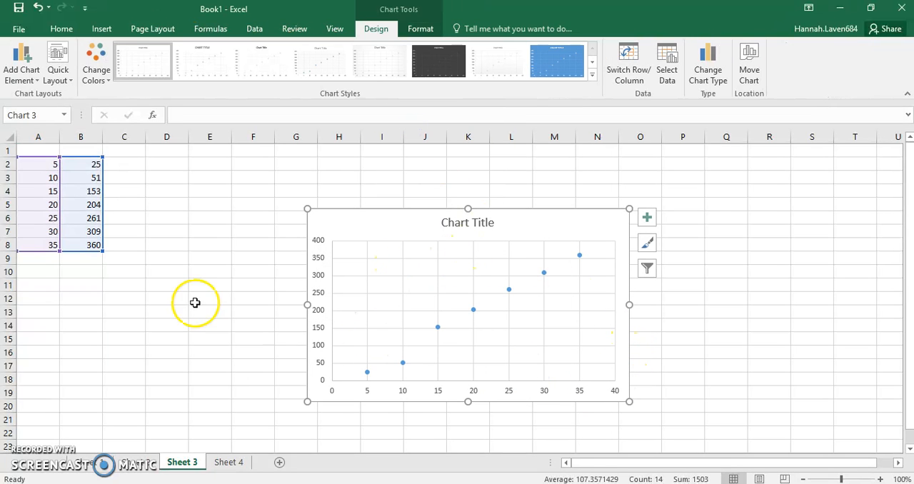
Add a linear trendline to the data series in the Sheet 3 chart
left_click(580, 255)
right_click(580, 255)
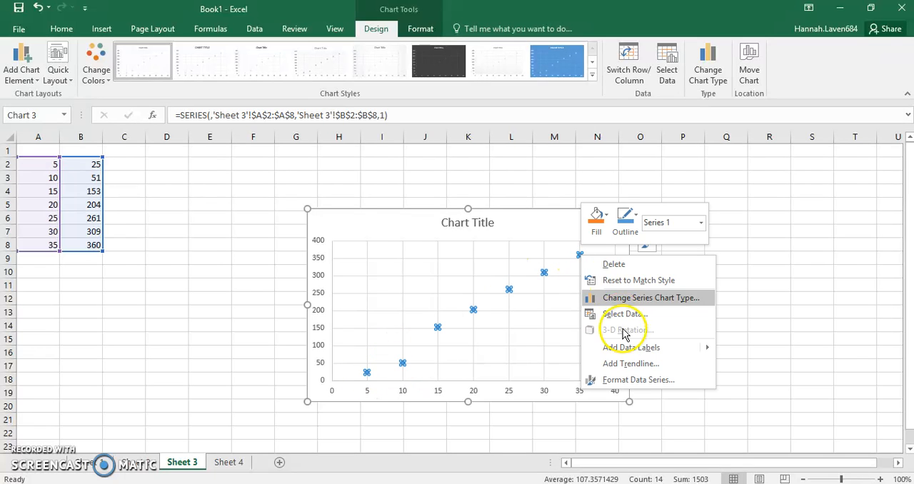
left_click(624, 364)
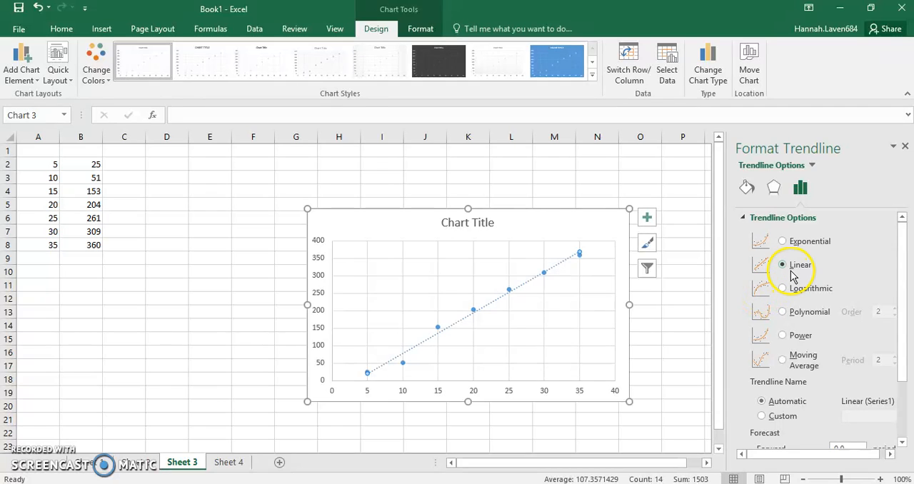
left_click(905, 148)
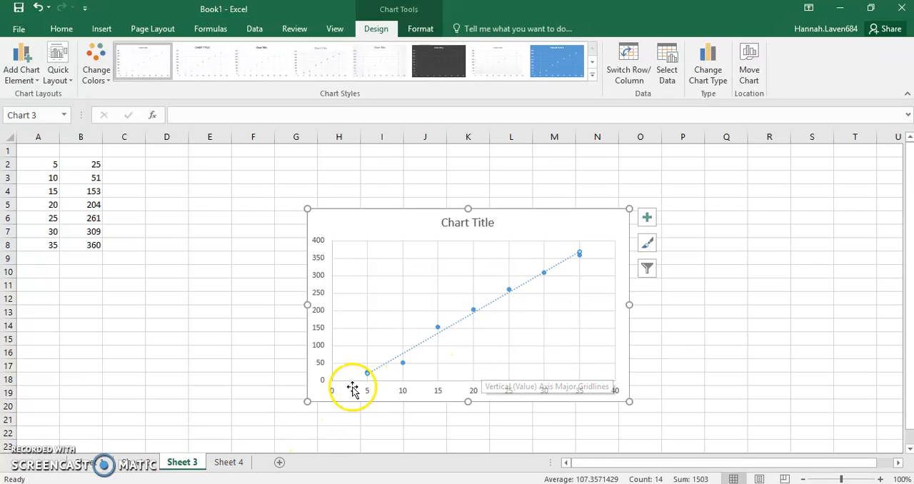
On Sheet 4, insert a markers-only scatter chart from the data in A2:B6
left_click(233, 465)
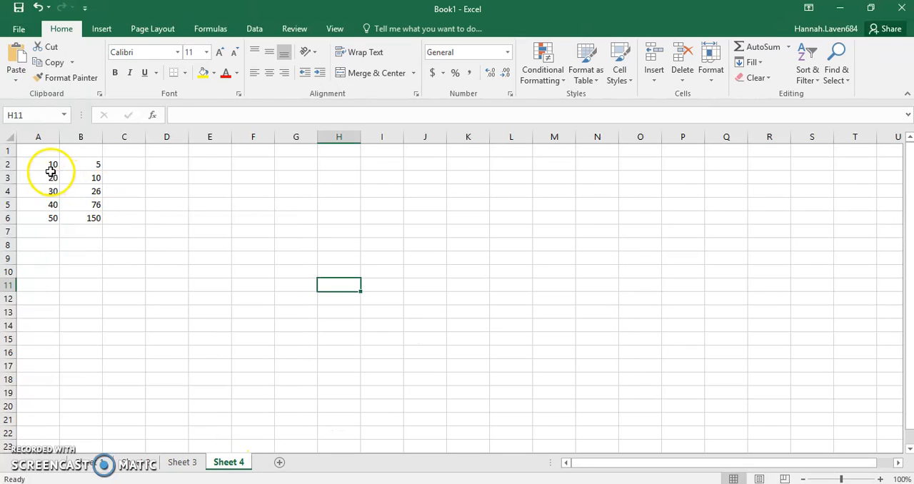
left_click_drag(50, 165, 80, 213)
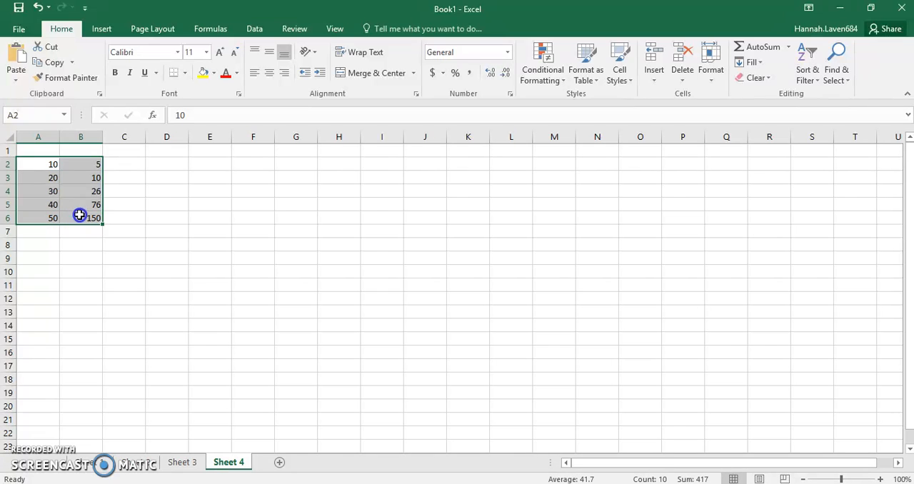
left_click(102, 29)
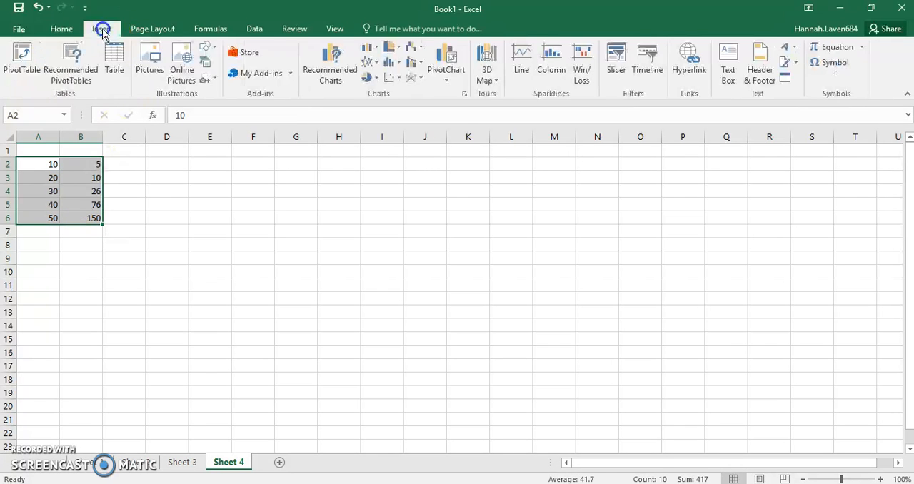
left_click(391, 77)
left_click(415, 124)
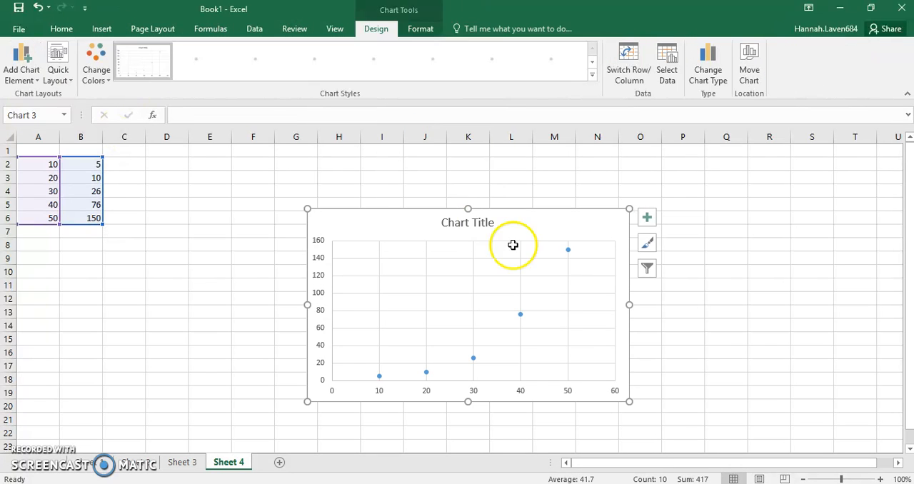
Add a trendline to the Sheet 4 chart's data series and set its type to Exponential
left_click(569, 249)
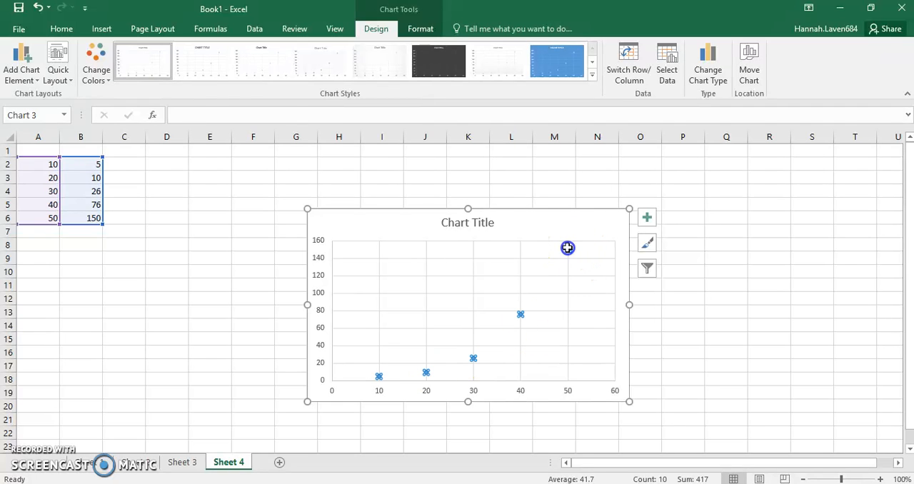
right_click(568, 249)
left_click(616, 357)
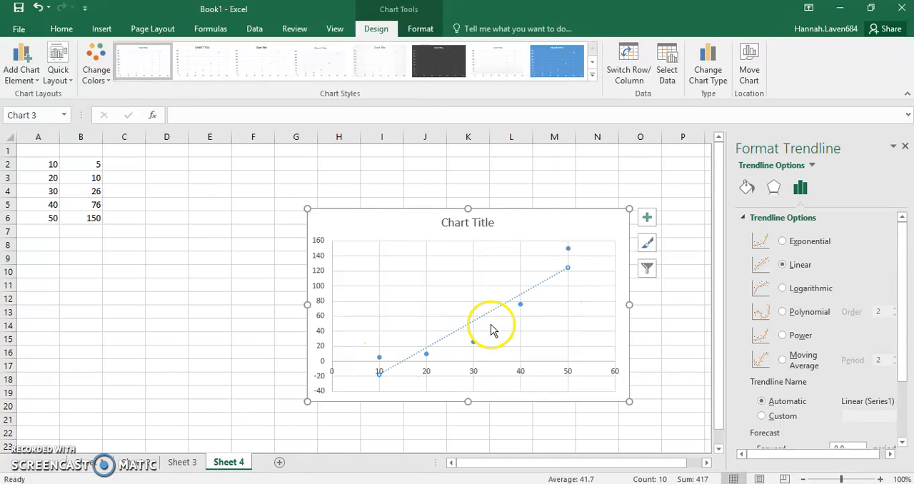
left_click(790, 242)
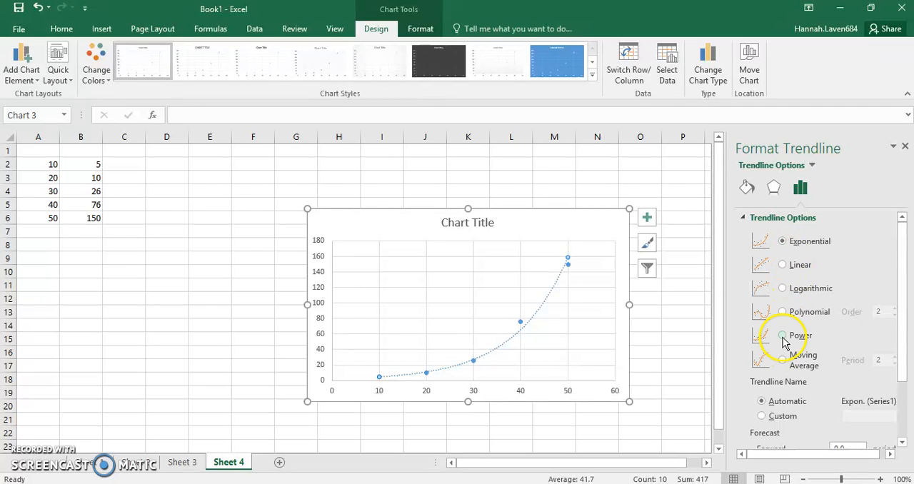
left_click(782, 242)
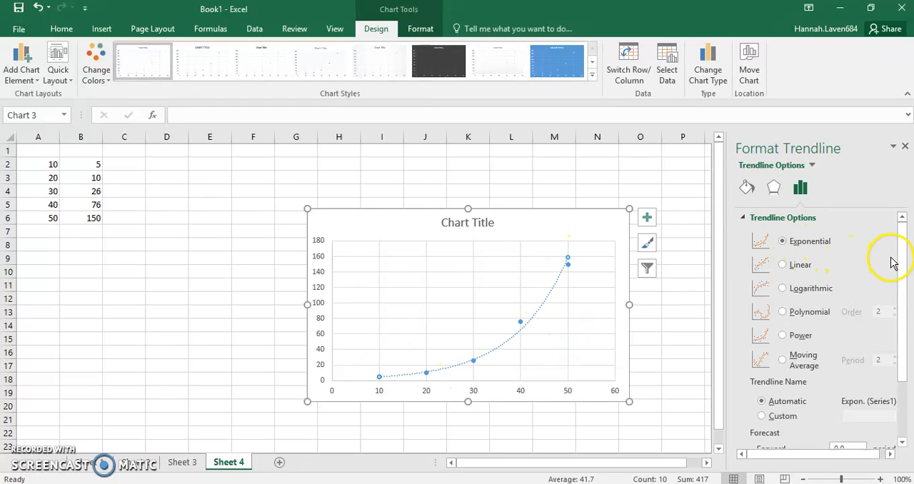
Display the trendline equation on the Sheet 4 chart and move it above the plot area, beside the chart title
left_click_drag(904, 265, 906, 320)
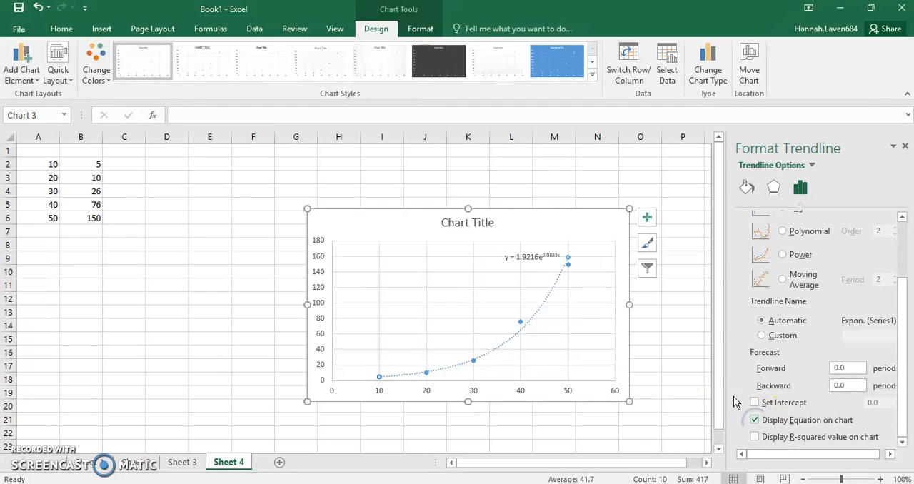
left_click_drag(531, 258, 540, 229)
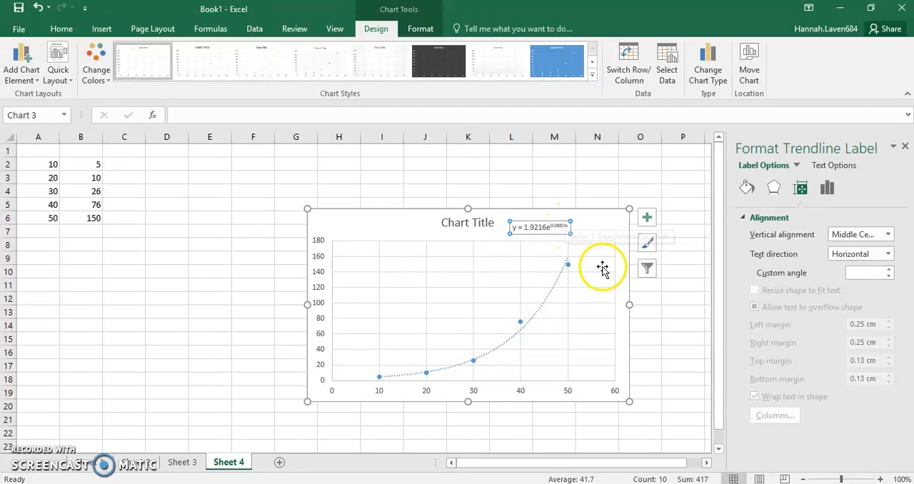
Copy the whole acceleration chart on Sheet 2
left_click(137, 462)
left_click(398, 233)
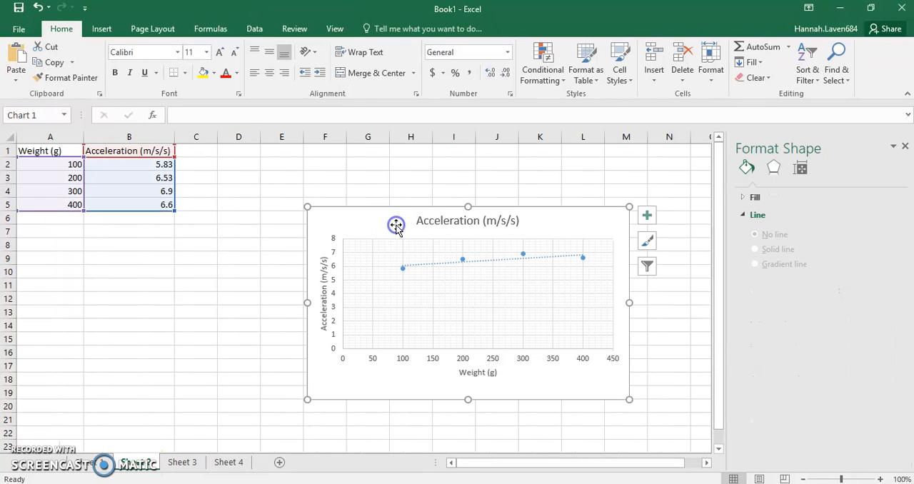
right_click(395, 230)
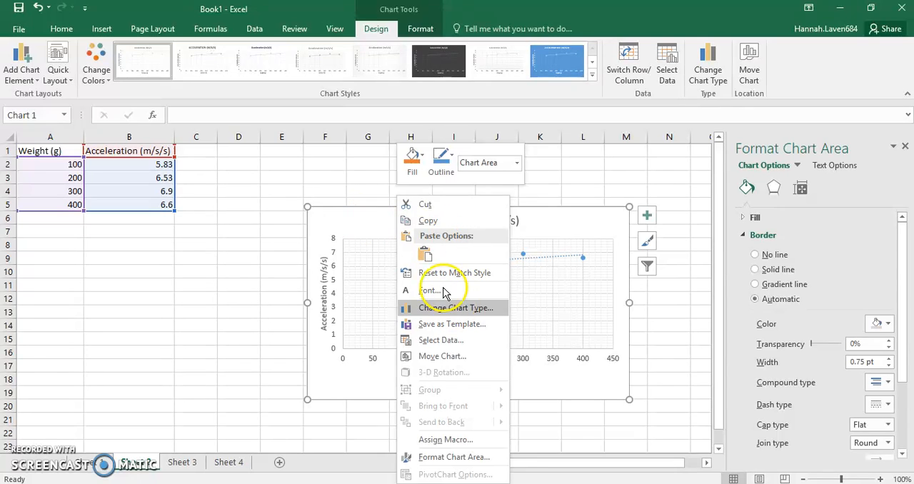
left_click(421, 220)
Switch to the Word document and paste the copied chart below the results table
left_click(275, 483)
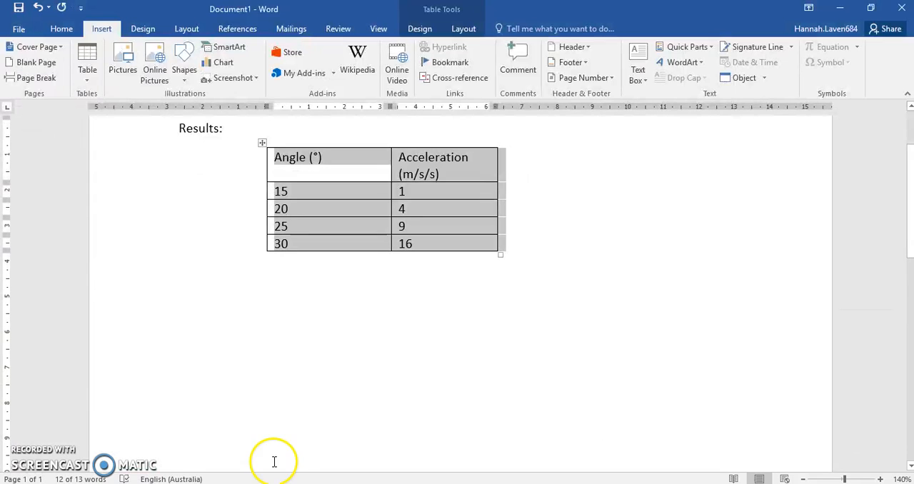
left_click(347, 308)
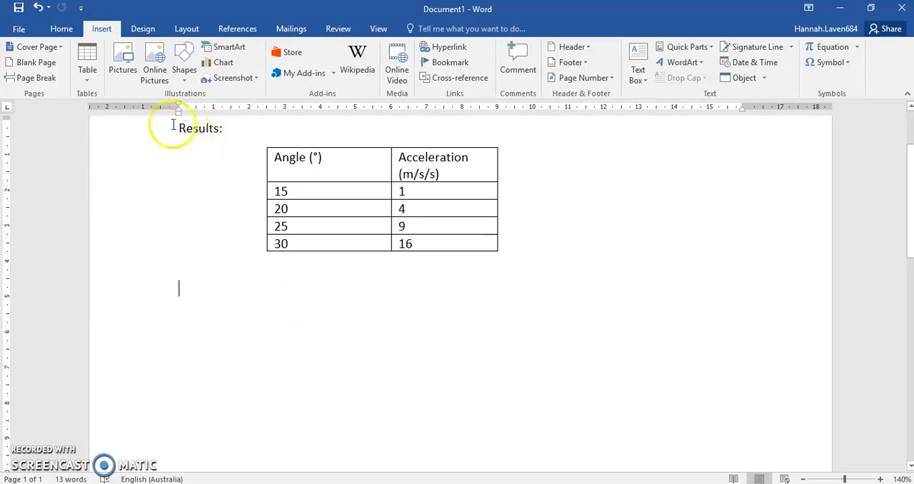
left_click(61, 29)
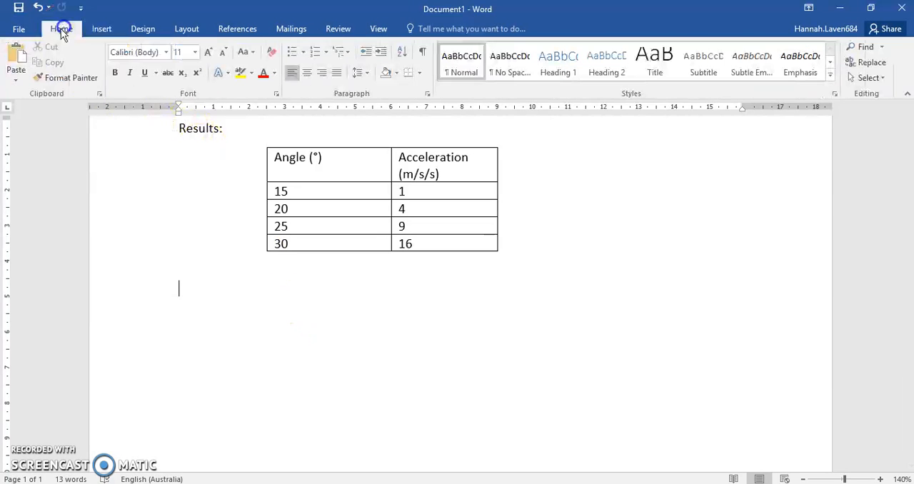
left_click(27, 62)
Enlarge the pasted chart from its lower corner to about 16.5 cm wide
left_click(554, 323)
scroll(638, 322, "down", 2)
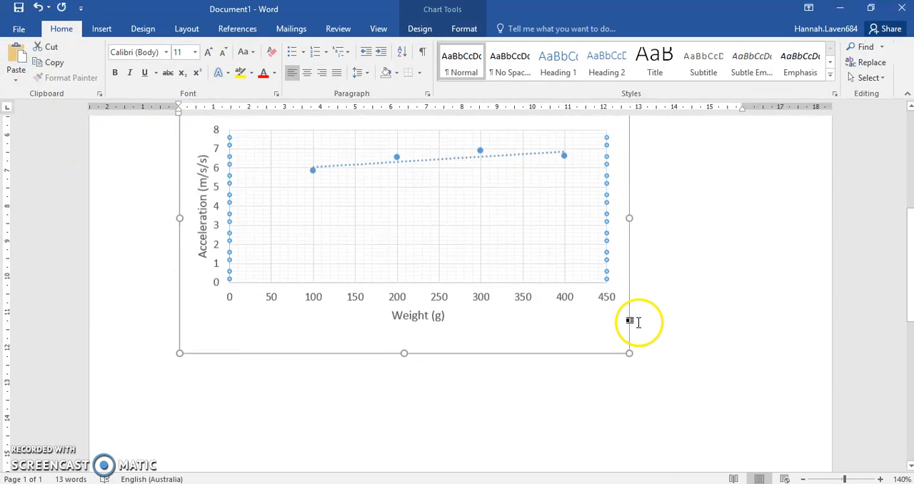
left_click_drag(627, 353, 764, 438)
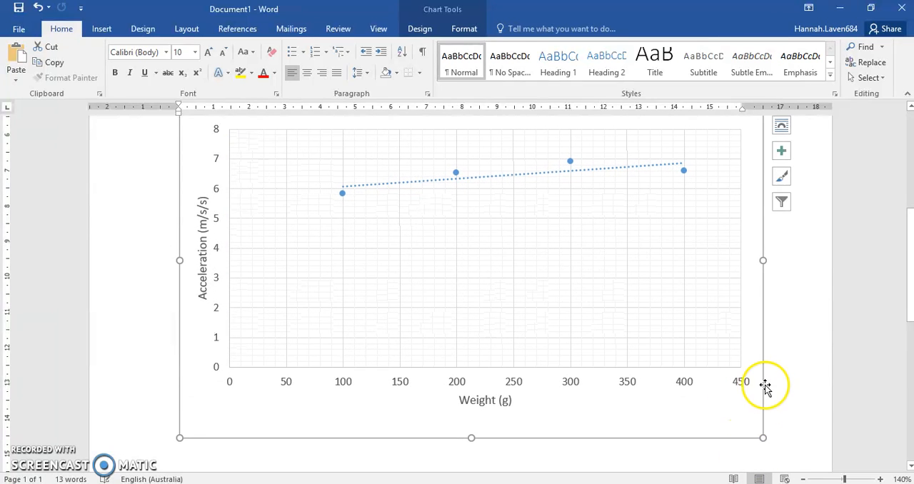
Start a new paragraph directly after the enlarged chart
scroll(763, 383, "up", 3)
scroll(750, 371, "down", 5)
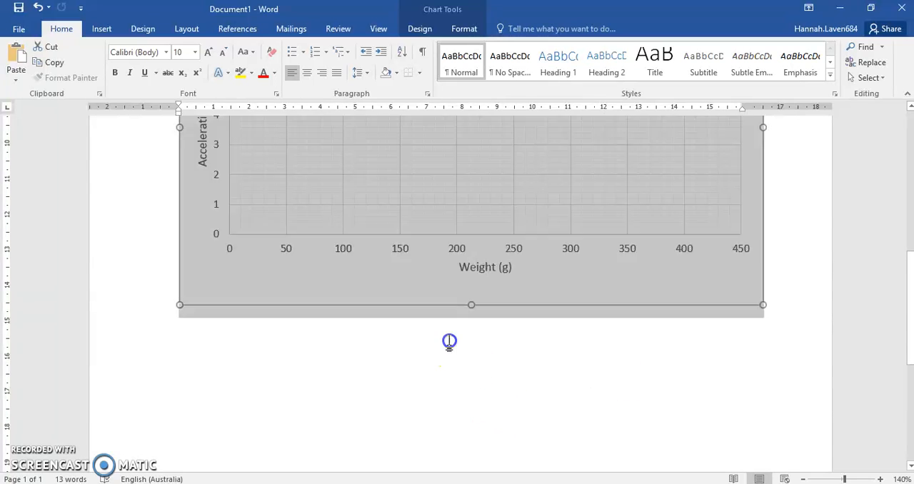
left_click(785, 303)
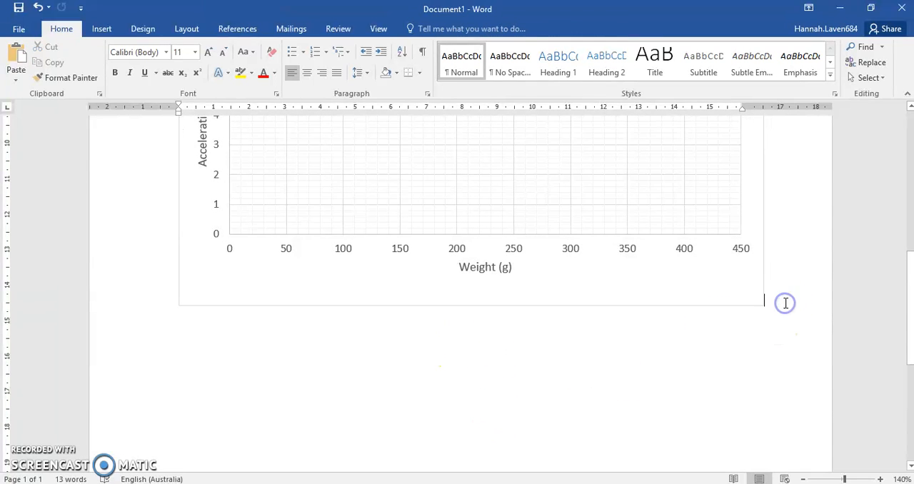
key("Return")
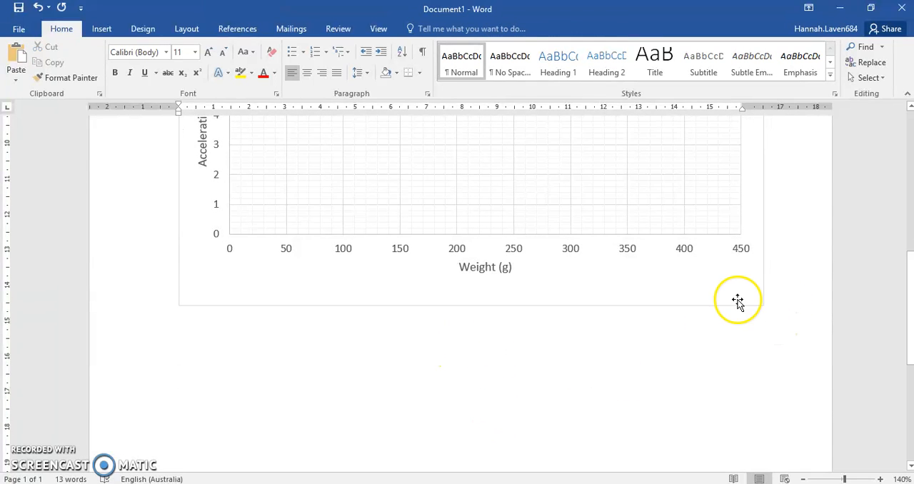
scroll(737, 302, "up", 5)
scroll(735, 303, "down", 1)
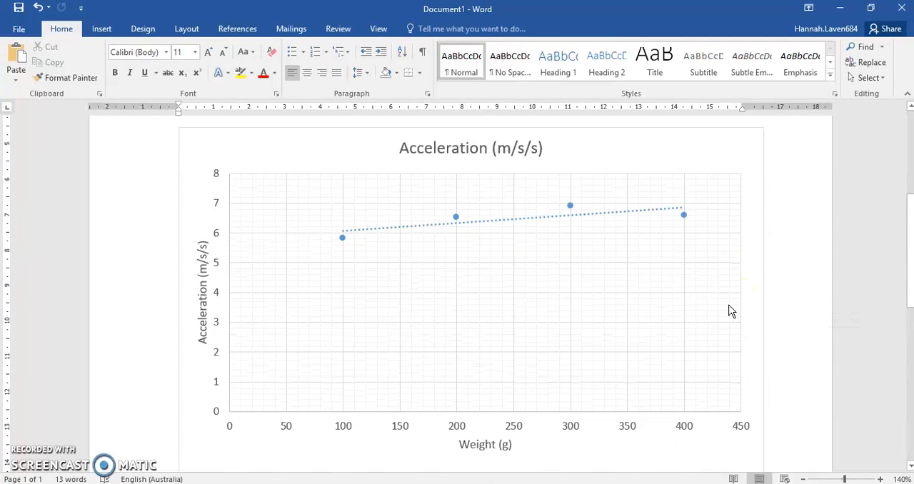
left_click(736, 309)
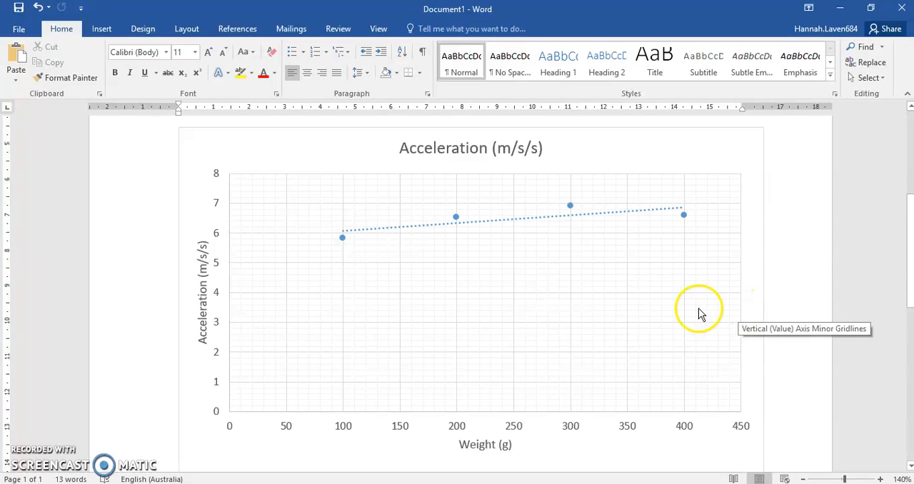
scroll(651, 314, "down", 3)
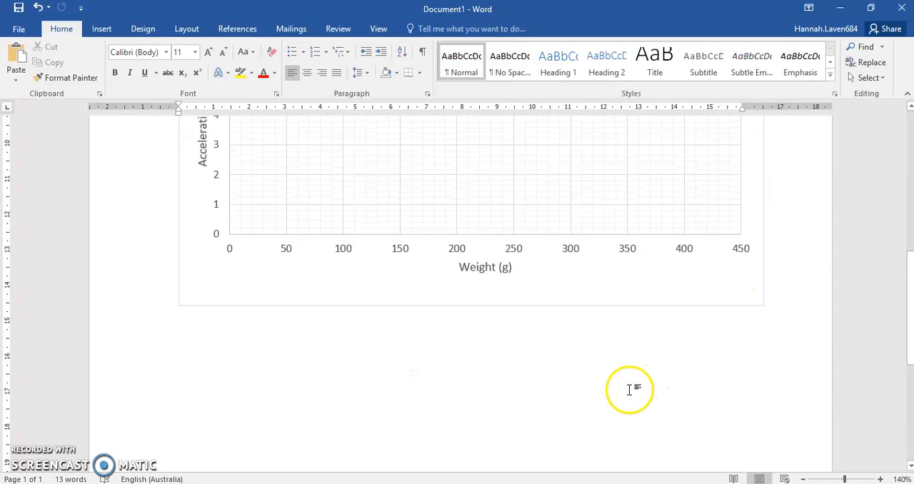